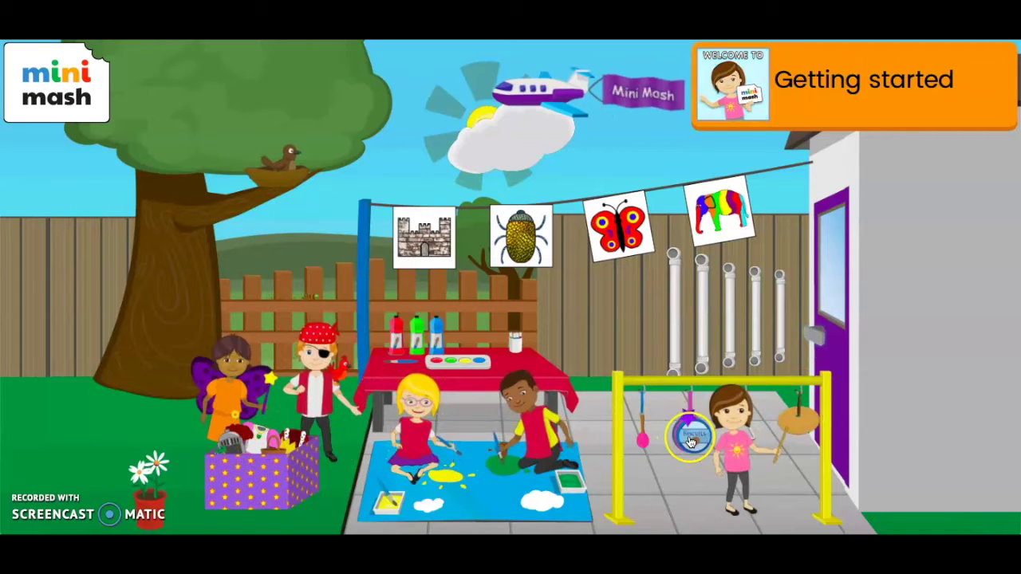
Step: Go from the garden scene through the purple door into the classroom
left_click(681, 233)
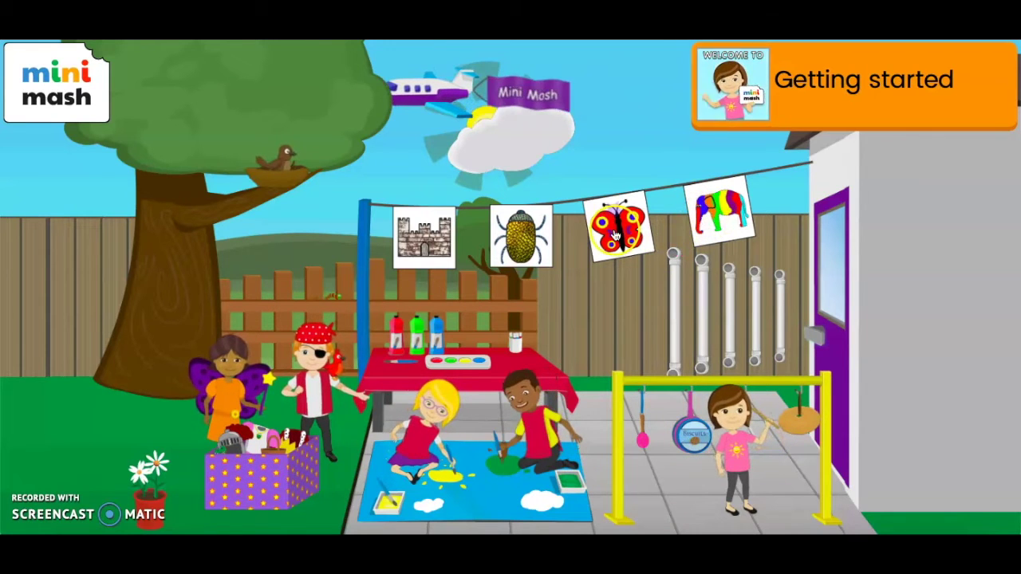
left_click(490, 245)
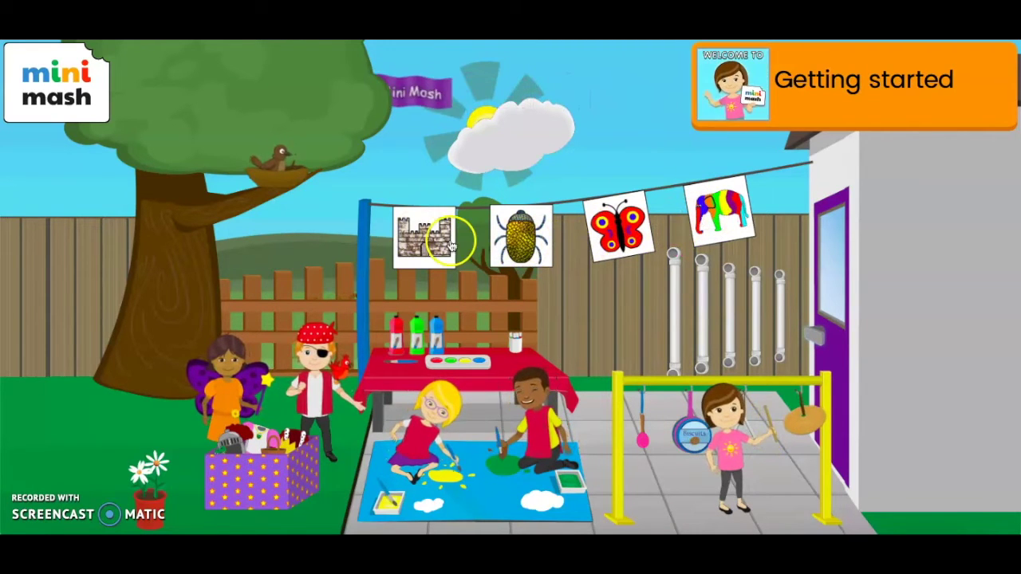
left_click(598, 246)
left_click(770, 203)
left_click(815, 284)
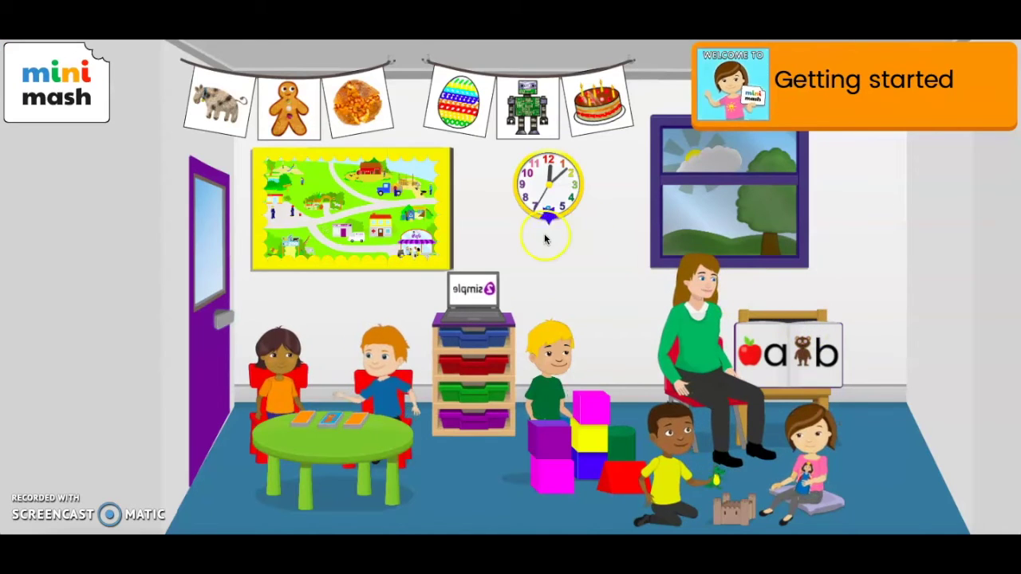
Step: Open the yellow-bordered garden scene activity at the Garden Centre in Simple City
left_click(336, 209)
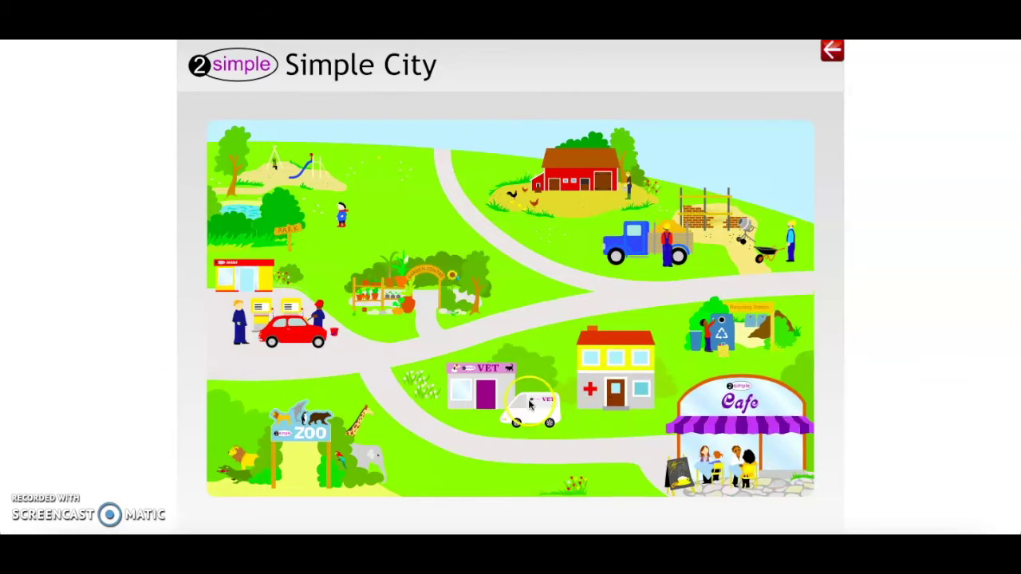
left_click(435, 271)
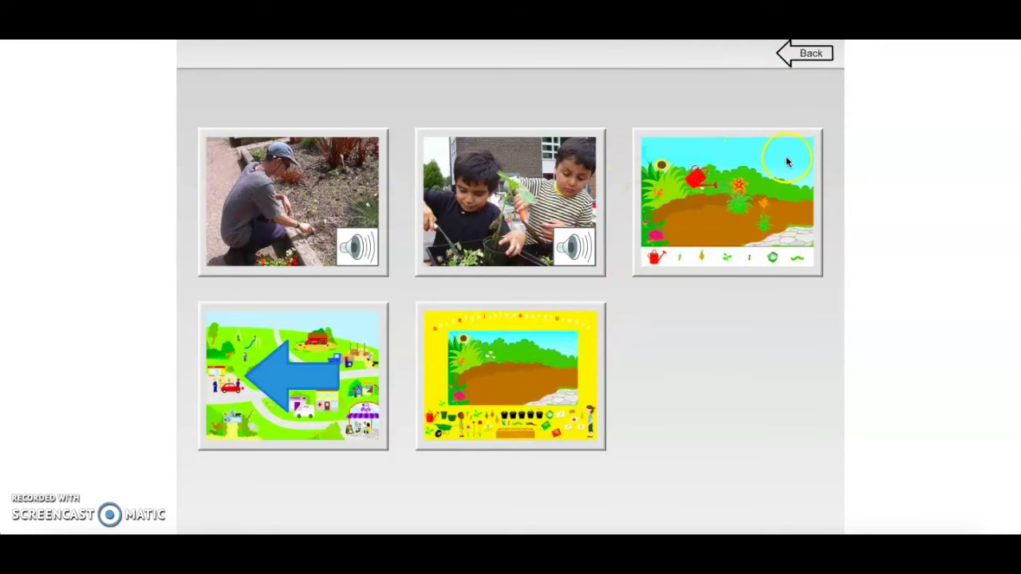
left_click(520, 366)
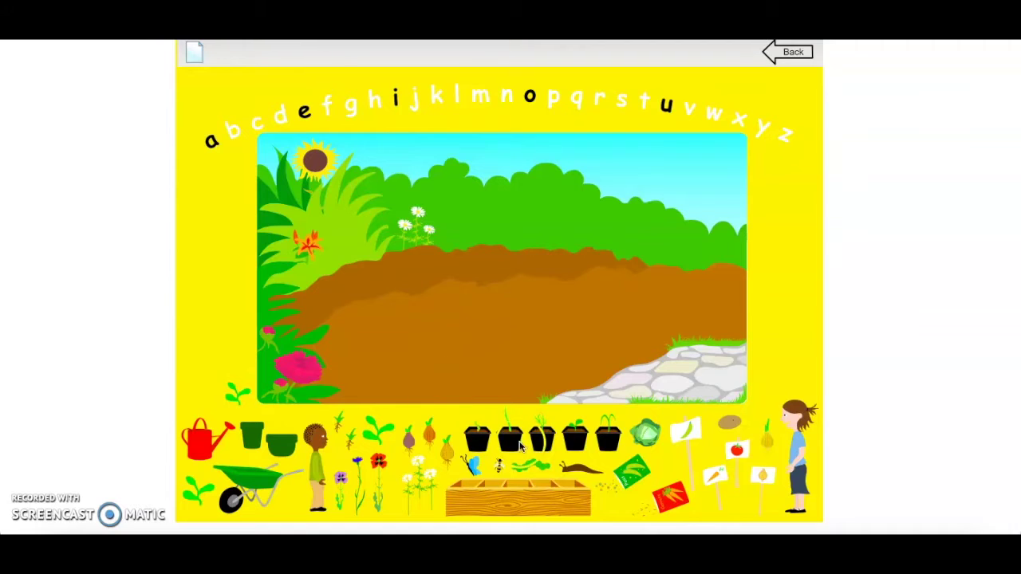
Step: Place two potted seedlings and the wooden planter on the soil, and sow the green-packet and carrot seeds in the planter
left_click_drag(509, 434, 368, 343)
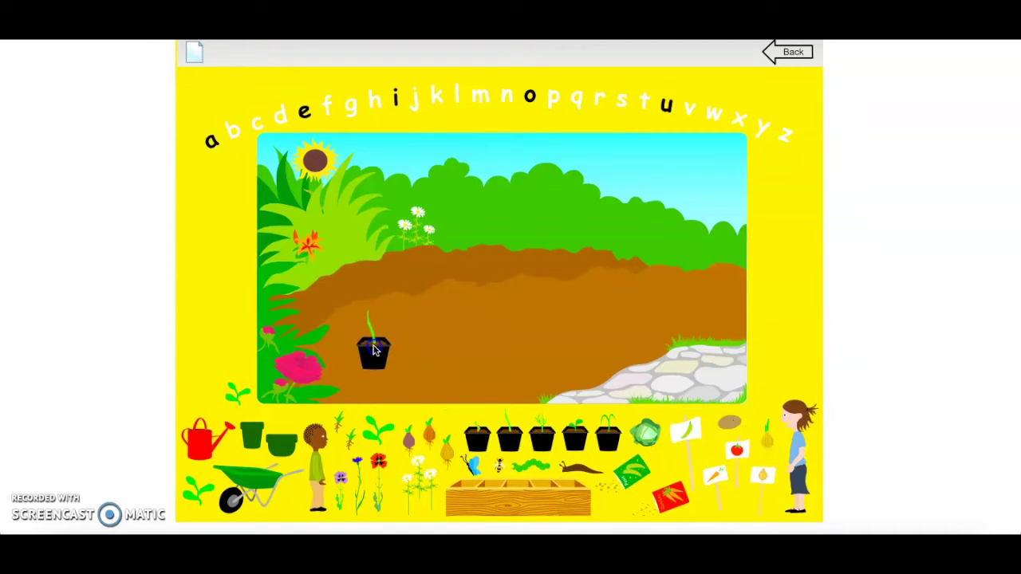
left_click_drag(481, 439, 431, 352)
left_click_drag(219, 435, 311, 363)
left_click_drag(554, 497, 586, 321)
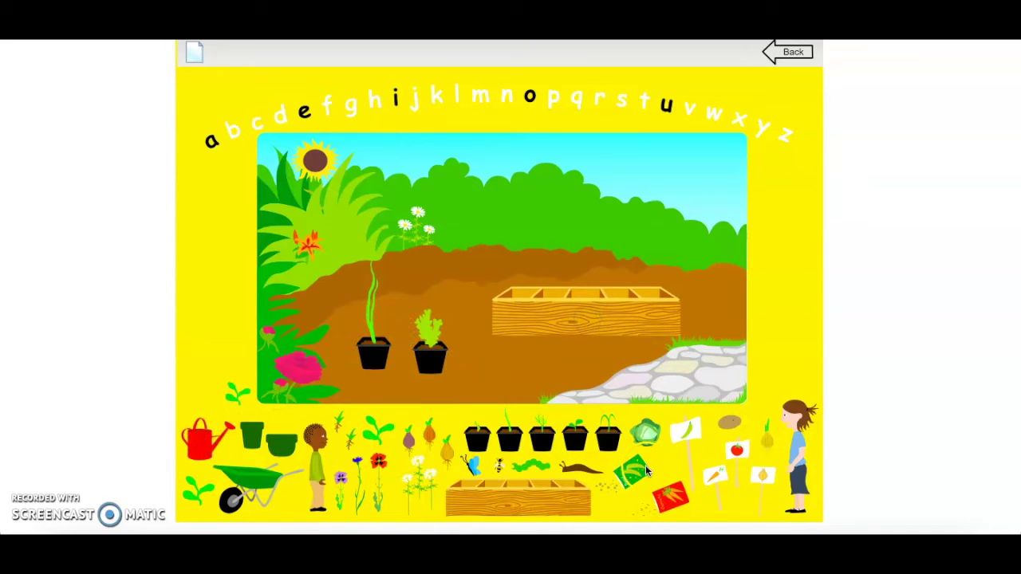
left_click_drag(641, 482, 655, 270)
left_click_drag(674, 496, 627, 279)
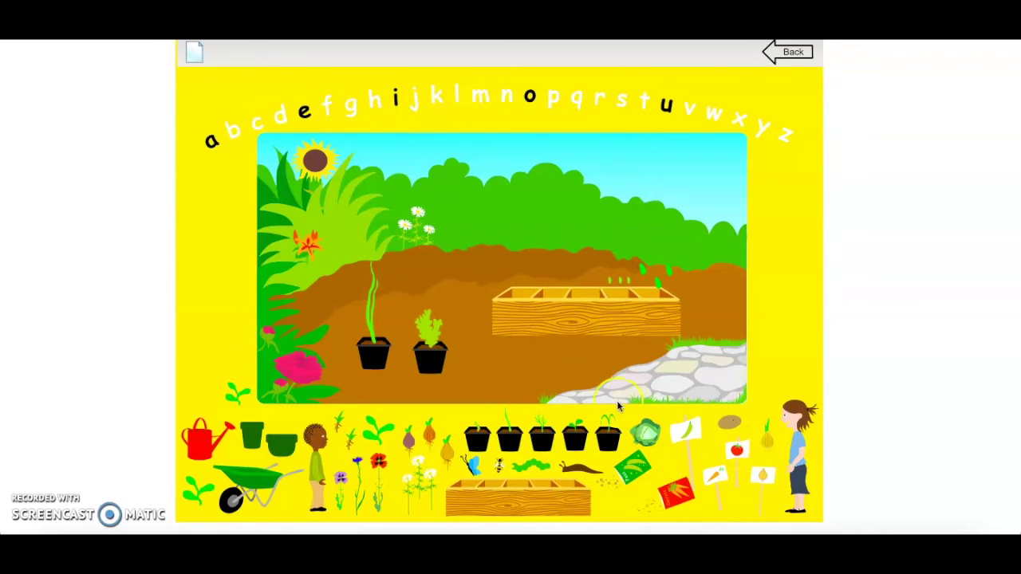
Step: Water the carrot seeds in the planter and mark the two sown spots with the pea pod and carrot signs
left_click_drag(206, 439, 587, 252)
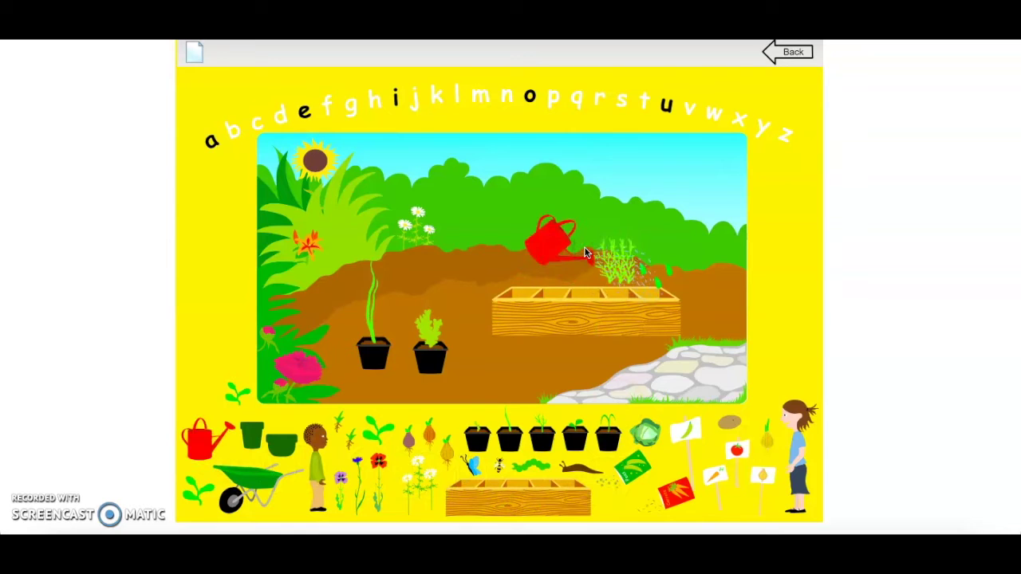
left_click(570, 257)
left_click_drag(571, 257, 614, 255)
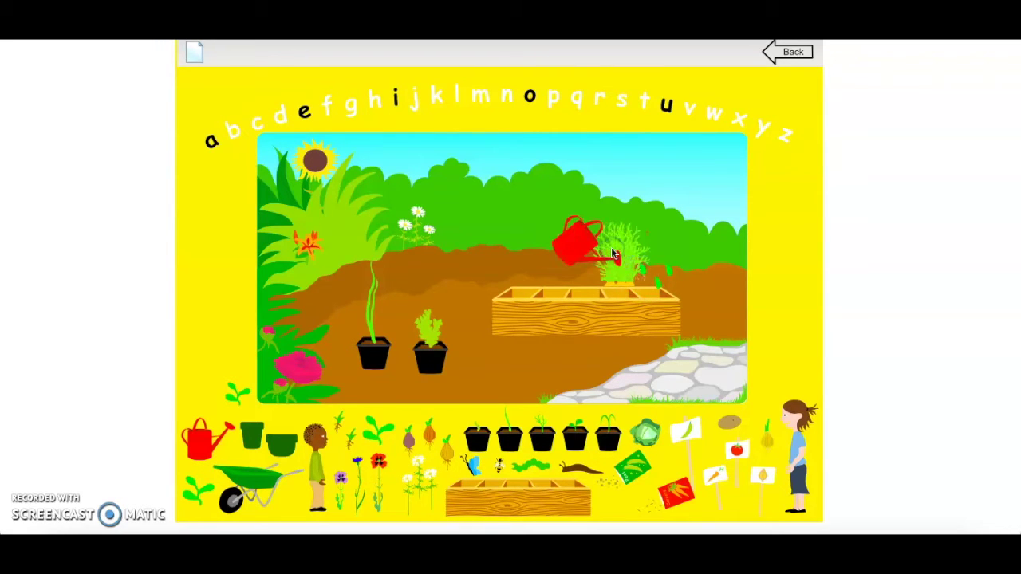
left_click(600, 248)
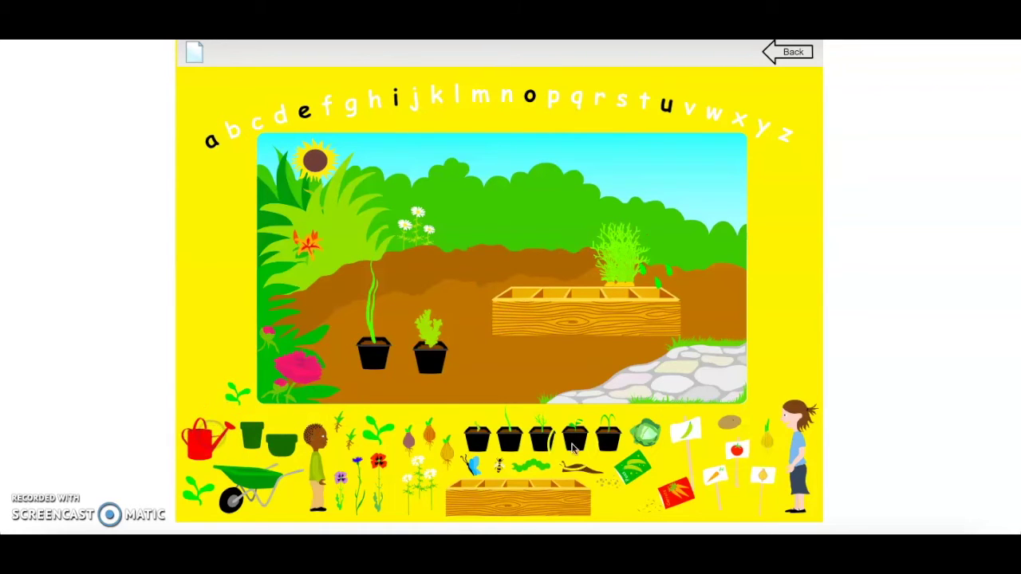
left_click_drag(703, 449, 654, 257)
left_click_drag(718, 478, 612, 272)
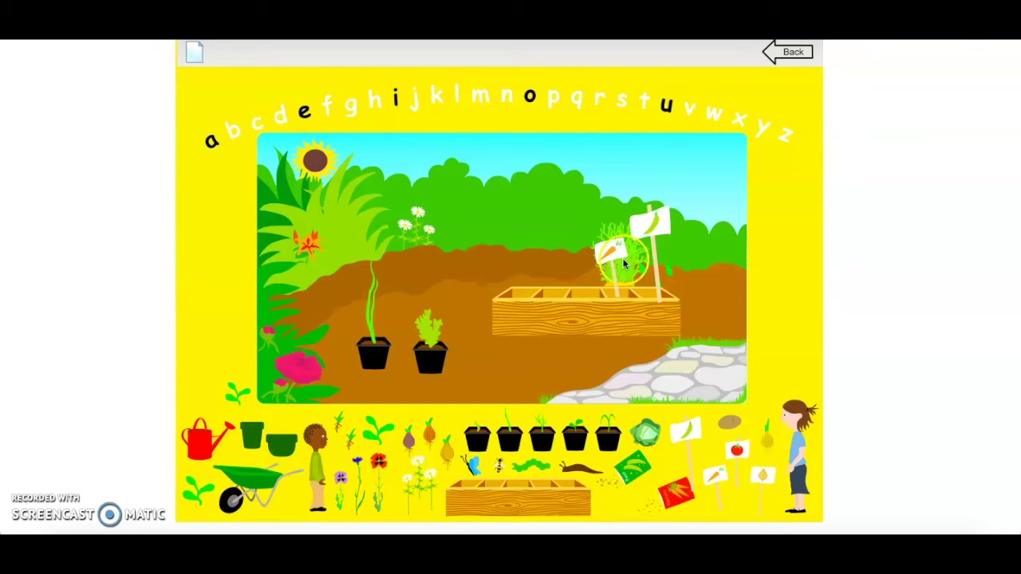
Step: Leave the garden activity and Simple City to return to the classroom
left_click(785, 55)
left_click(450, 300)
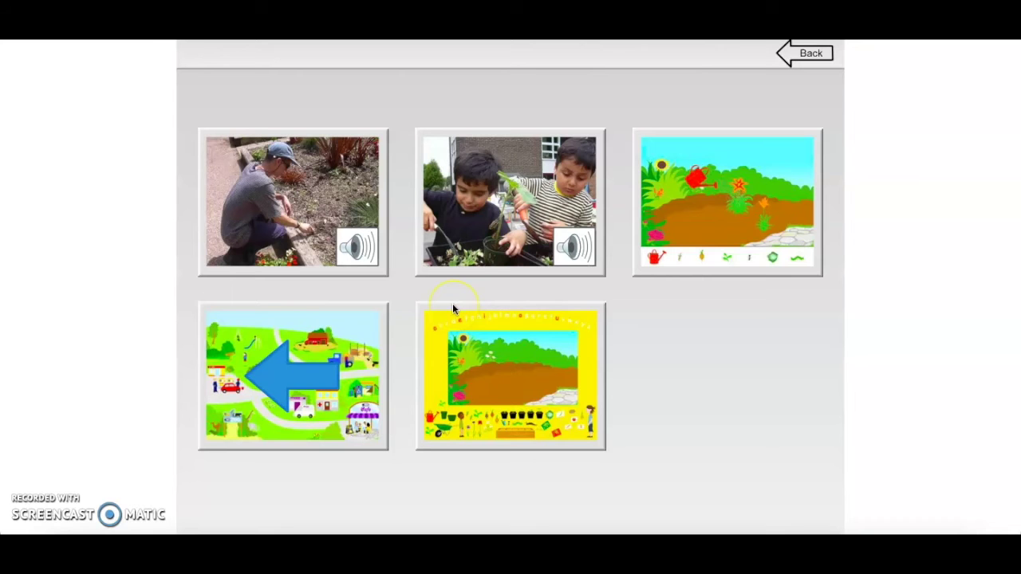
left_click(734, 87)
left_click(812, 54)
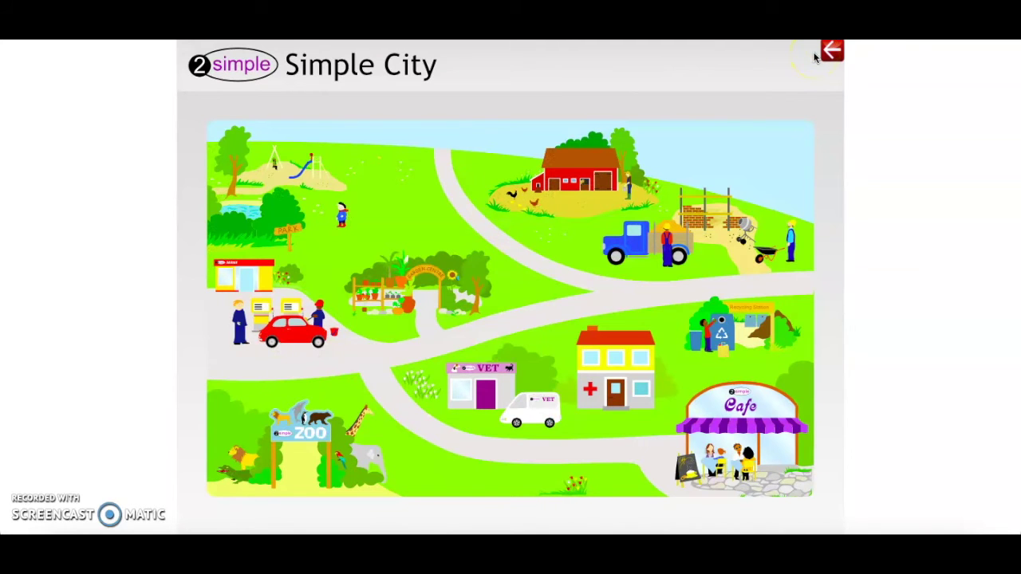
left_click(832, 51)
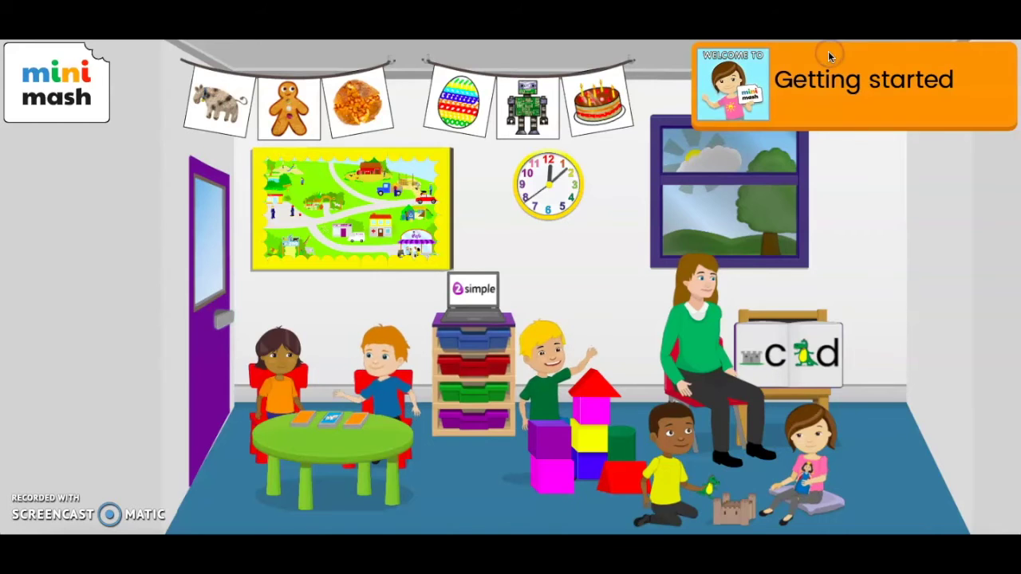
Step: Open the birthday cake picture activity and dismiss its introductory video
left_click(244, 376)
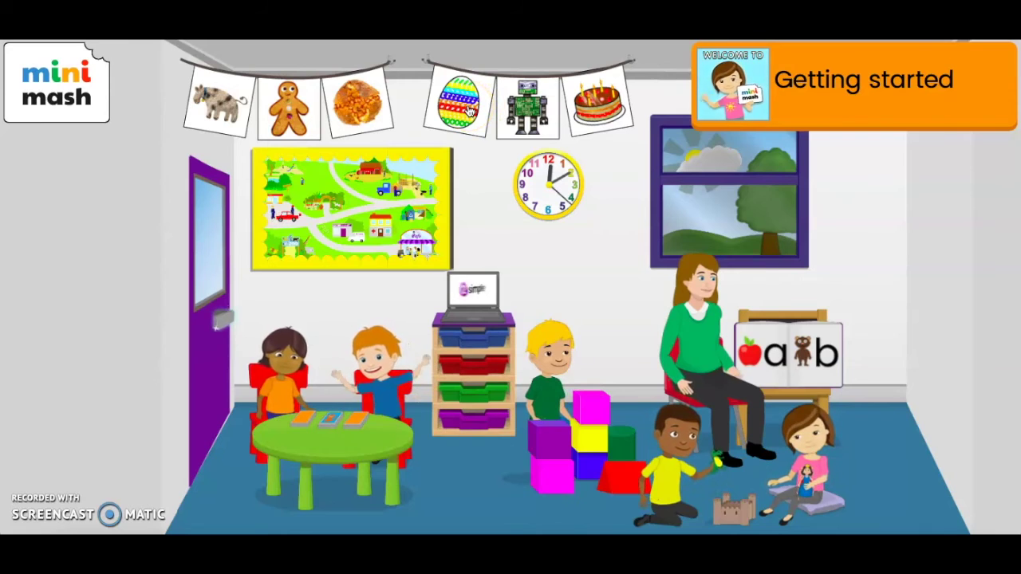
left_click(599, 102)
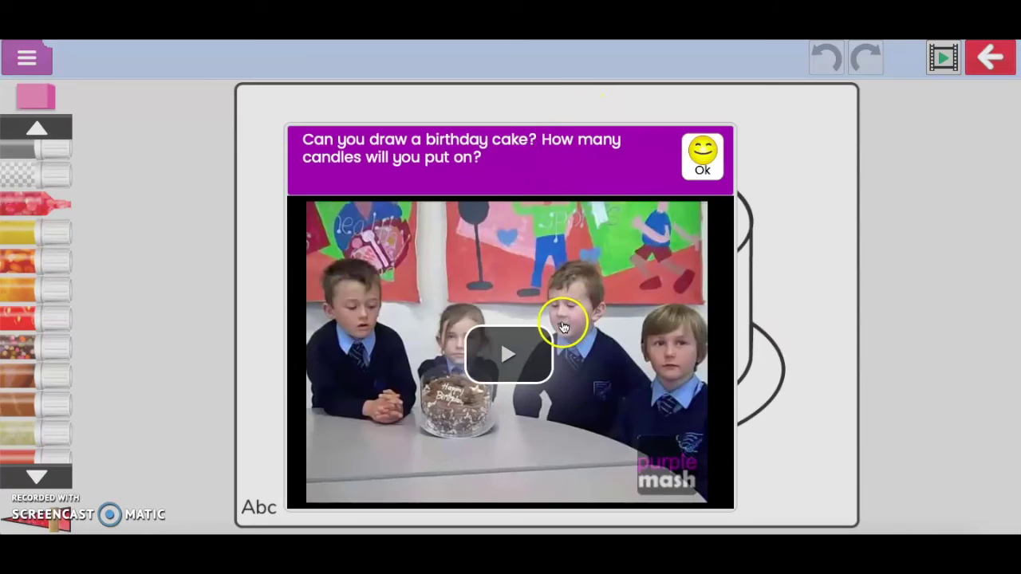
left_click(702, 156)
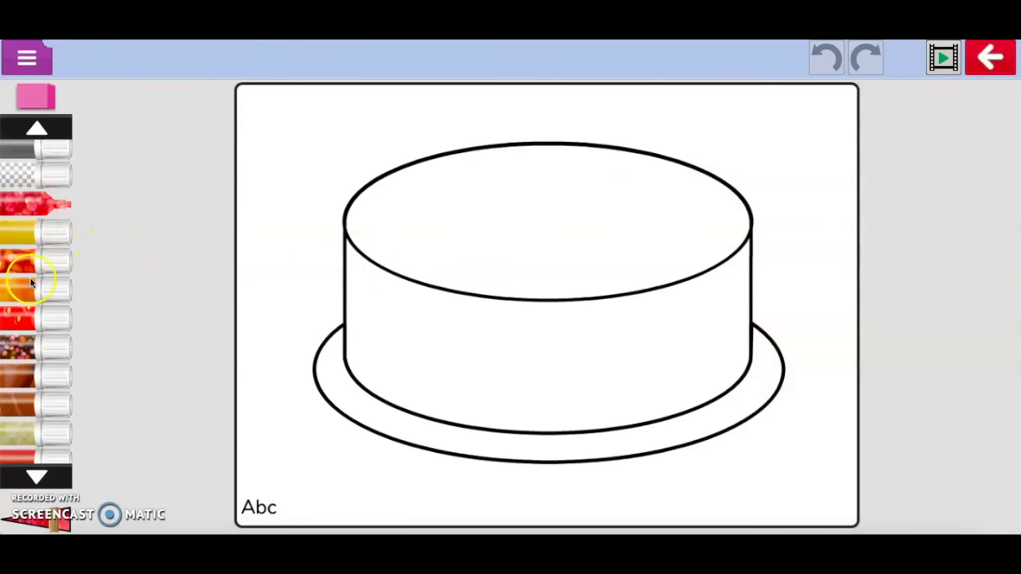
Step: Decorate the cake with chocolate sprinkle strokes and draw four red candles along its top
left_click(24, 347)
mouse_move(421, 278)
left_mouse_down()
mouse_move(461, 358)
mouse_move(548, 370)
mouse_move(711, 330)
mouse_move(522, 271)
mouse_move(427, 316)
left_mouse_up()
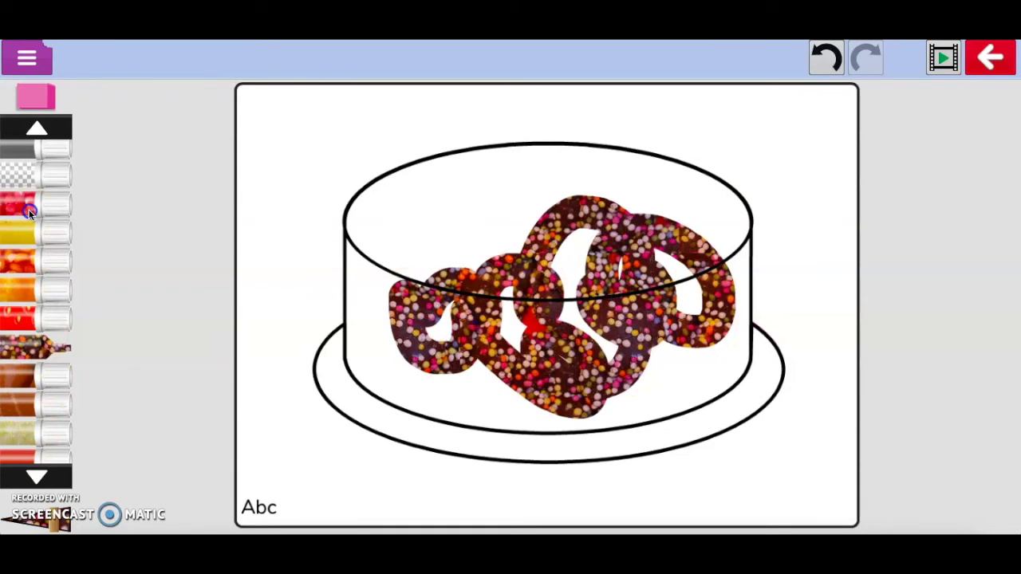
left_click(35, 204)
left_click_drag(377, 234, 384, 116)
left_click_drag(452, 226, 457, 137)
left_click_drag(543, 199, 554, 99)
left_click_drag(643, 198, 650, 96)
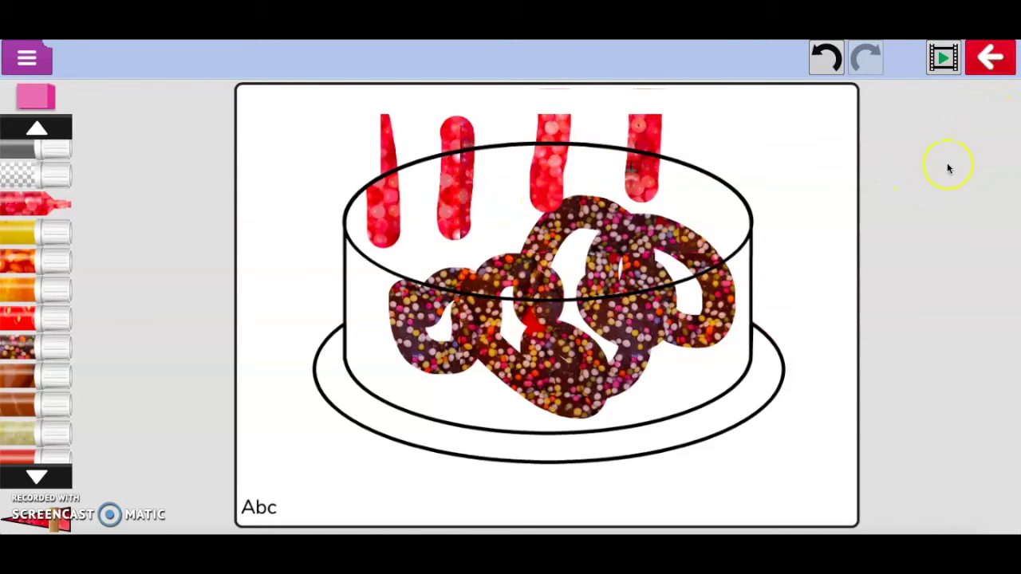
Step: Exit the cake picture, saving it to My tray as "My birthday cake"
left_click(995, 64)
left_click(455, 297)
left_click(316, 185)
left_click(343, 226)
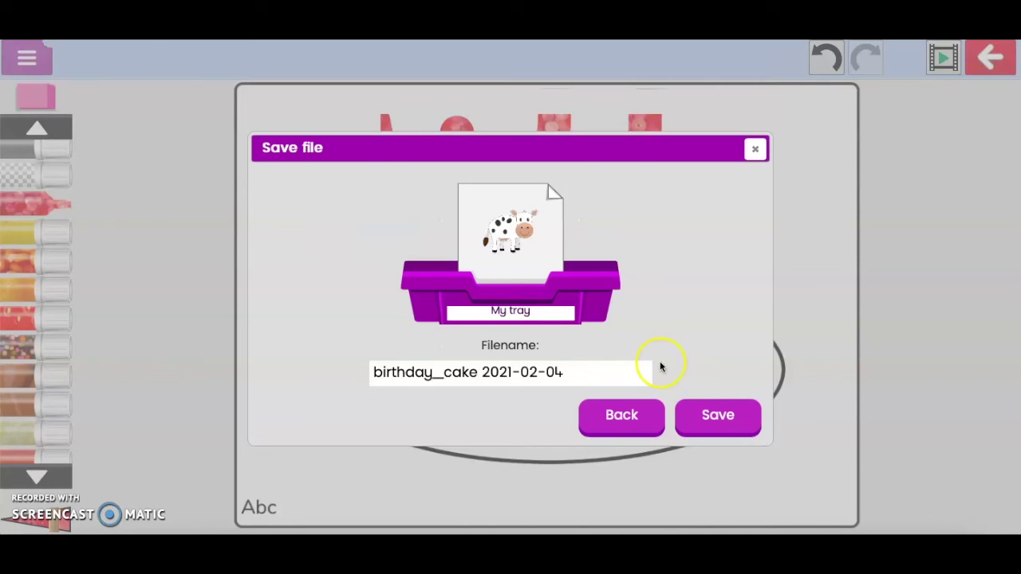
left_click(604, 373)
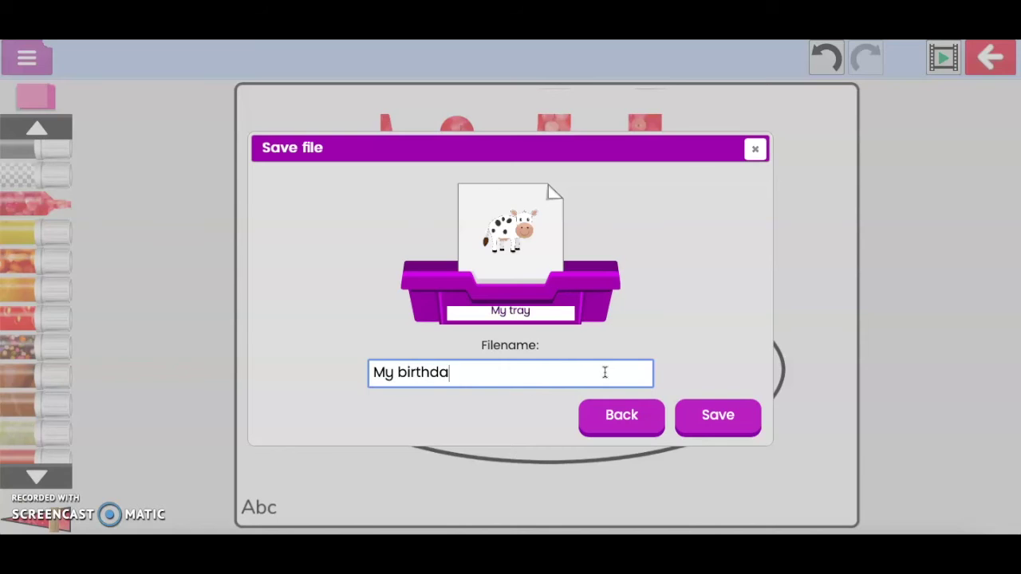
left_click(748, 417)
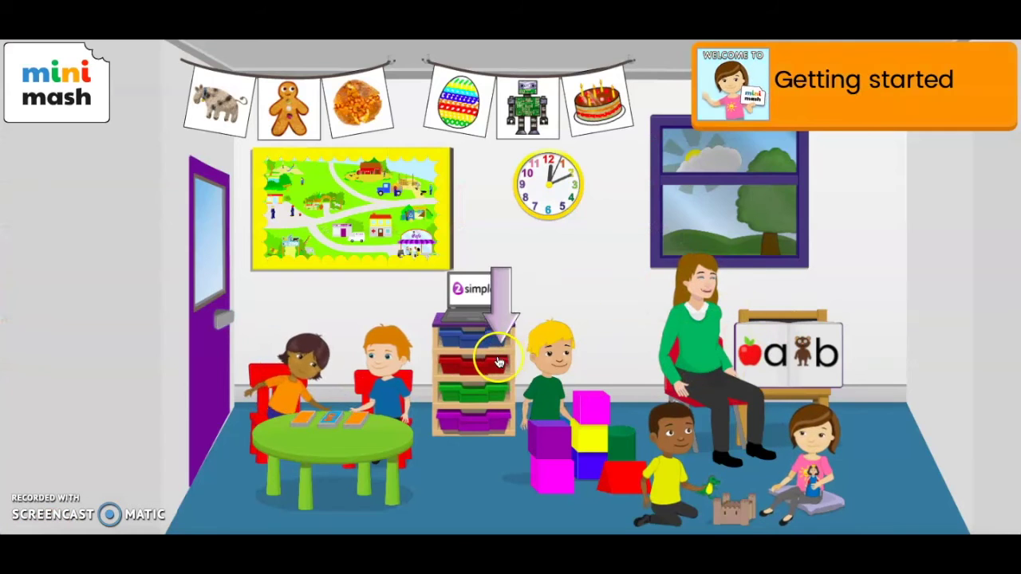
Step: View the saved birthday cake picture in My tray and return to the classroom
left_click(473, 327)
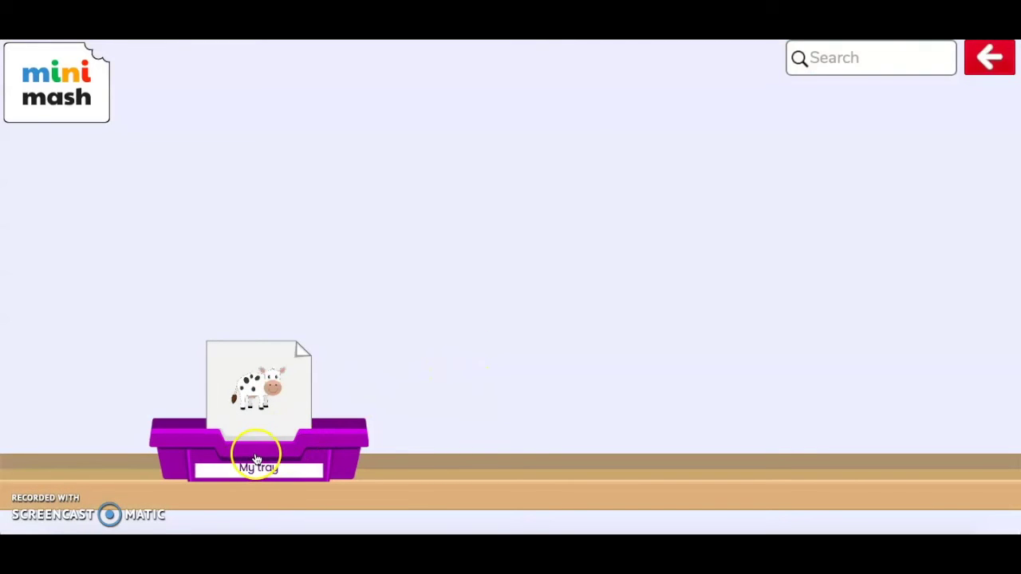
left_click(256, 458)
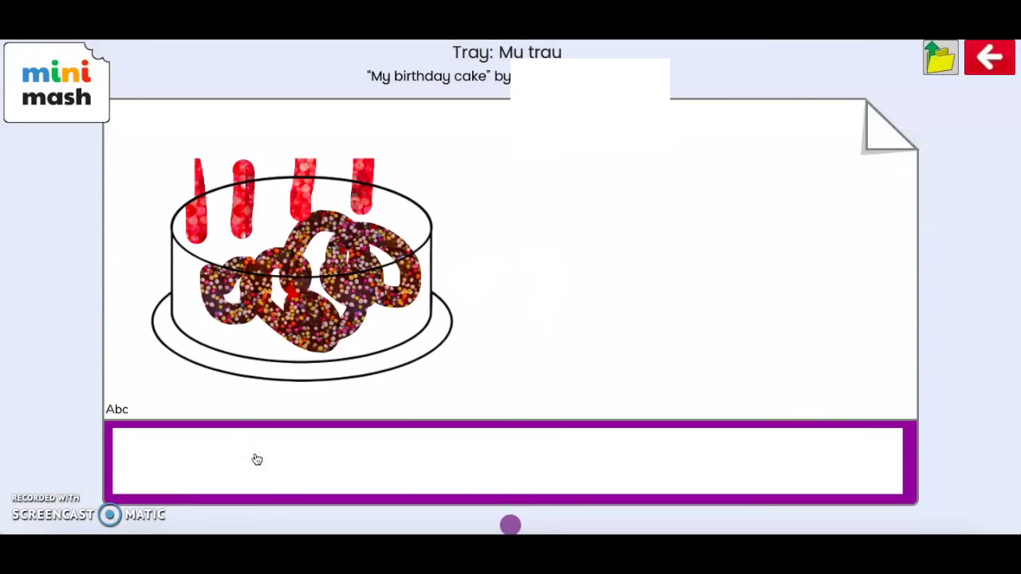
left_click(988, 66)
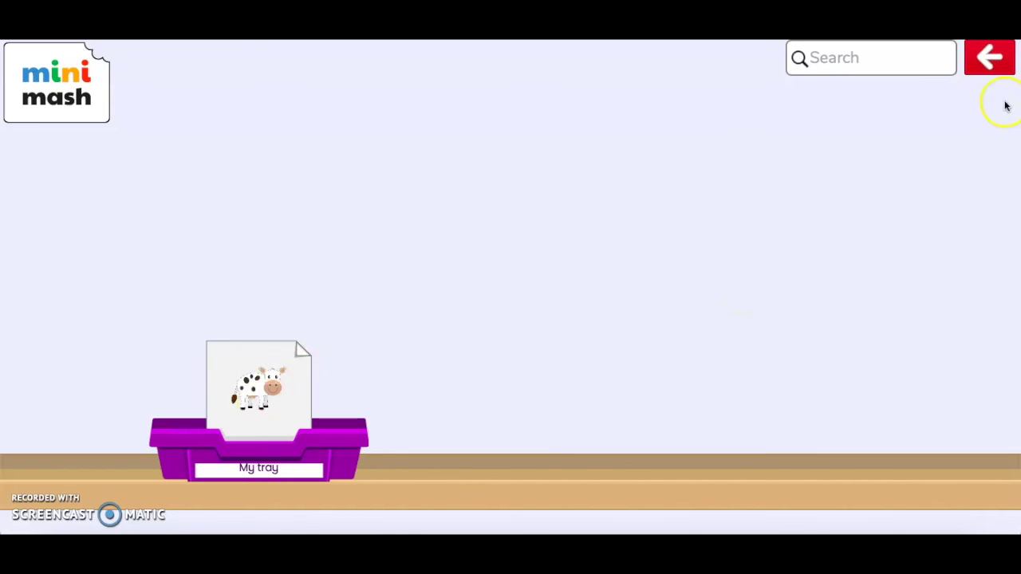
left_click(992, 62)
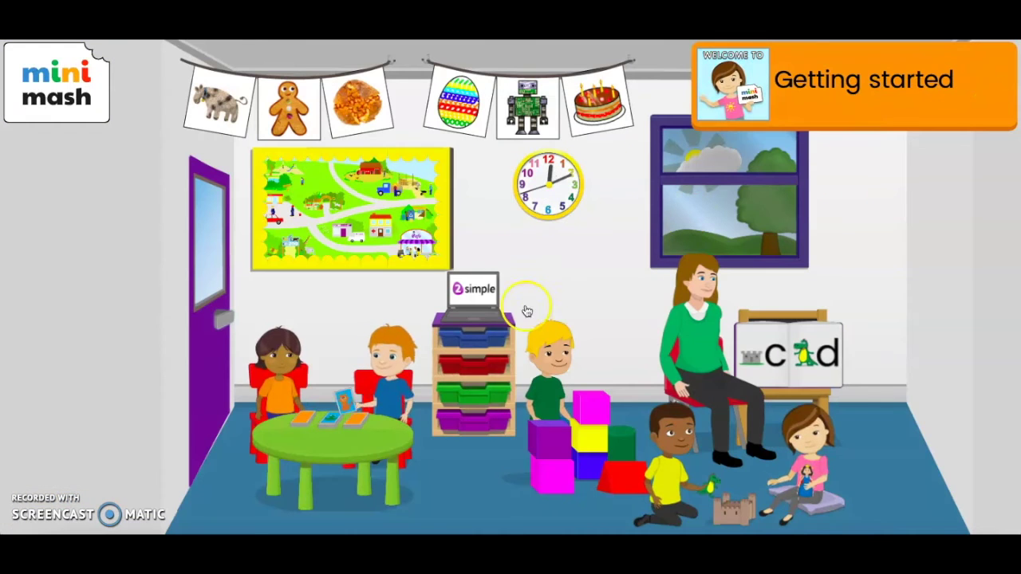